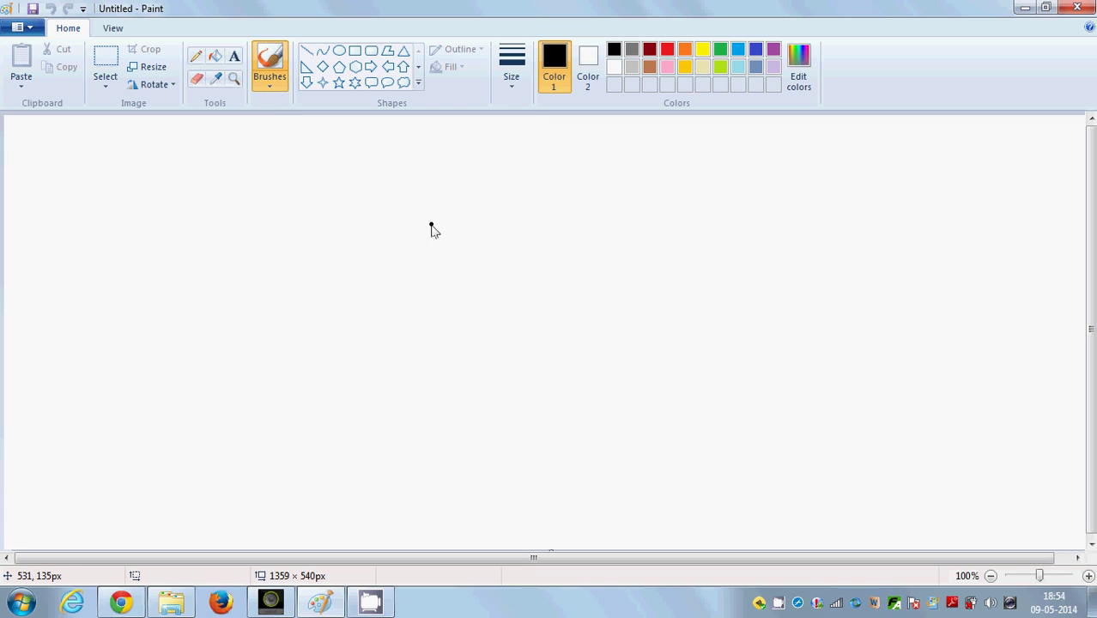
Step: Draw the rose bud's front petals in black with a thicker brush, including the curved inner fold and the pointed petal tip
left_click(269, 86)
left_click(514, 86)
left_click(526, 140)
mouse_move(489, 281)
left_mouse_down()
mouse_move(499, 246)
mouse_move(526, 221)
left_mouse_up()
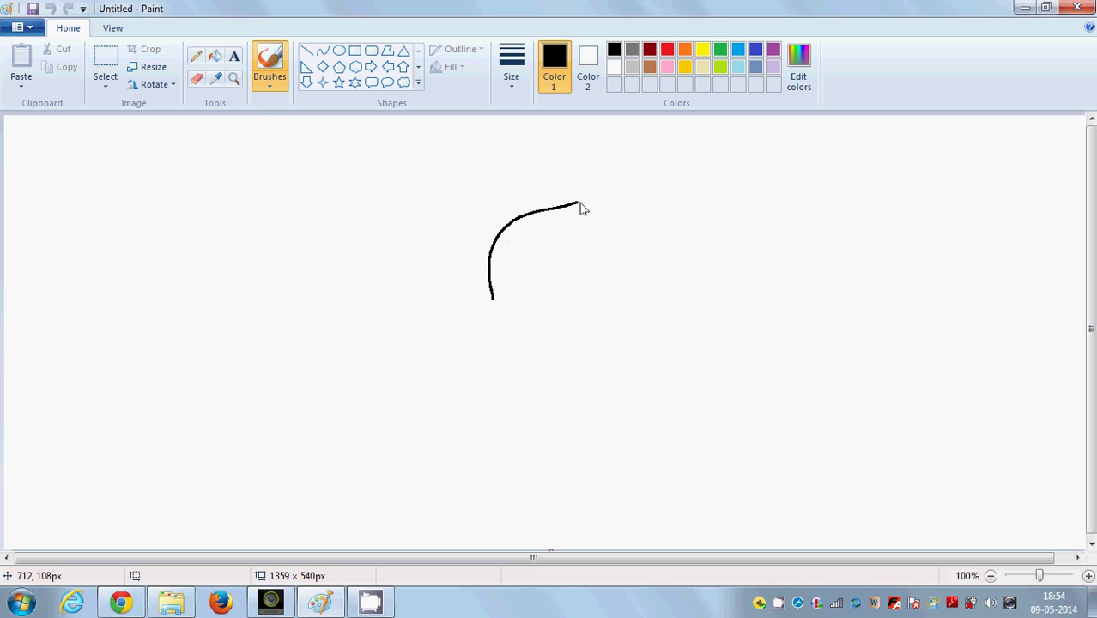
left_click_drag(607, 204, 591, 216)
mouse_move(591, 216)
left_mouse_down()
mouse_move(556, 282)
mouse_move(485, 314)
left_mouse_up()
mouse_move(481, 314)
left_mouse_down()
mouse_move(447, 262)
mouse_move(472, 209)
mouse_move(471, 177)
mouse_move(479, 196)
mouse_move(528, 208)
left_mouse_up()
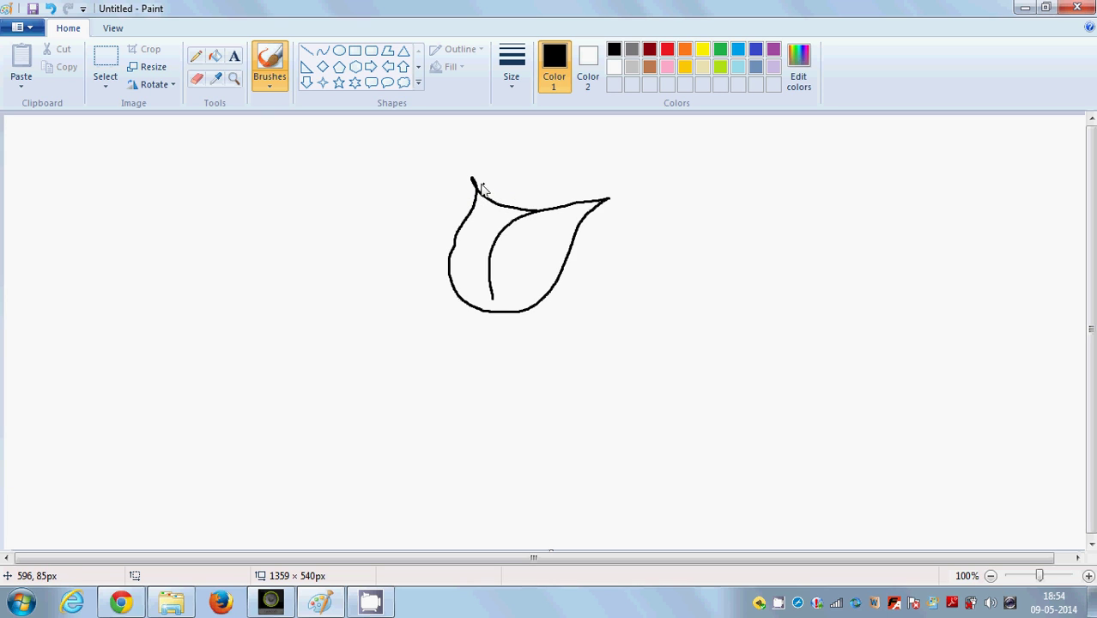
Step: Draw the bud's rounded upper rim and a spiral of small petals inside it
mouse_move(472, 172)
left_mouse_down()
mouse_move(519, 151)
mouse_move(562, 182)
left_mouse_up()
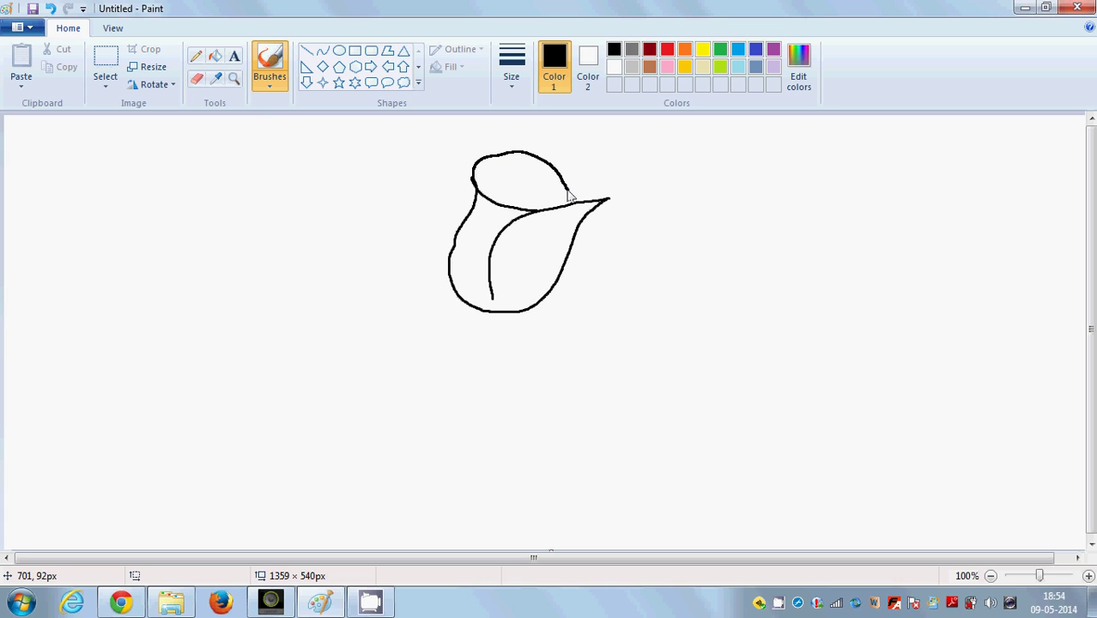
left_click_drag(573, 195, 518, 210)
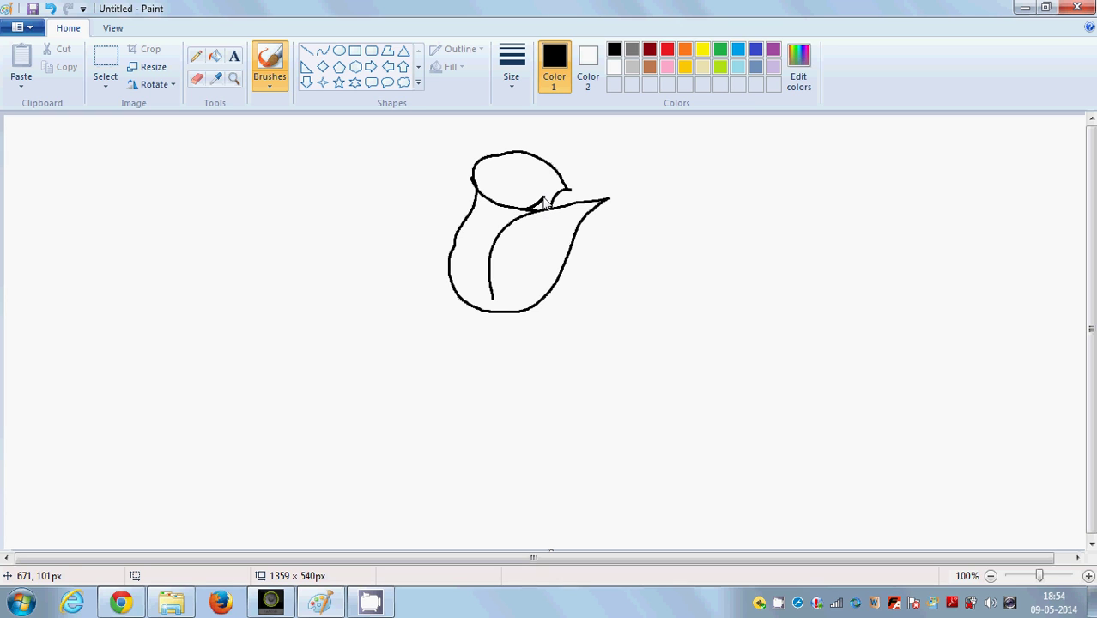
mouse_move(543, 188)
left_mouse_down()
mouse_move(501, 173)
mouse_move(495, 191)
mouse_move(506, 198)
left_mouse_up()
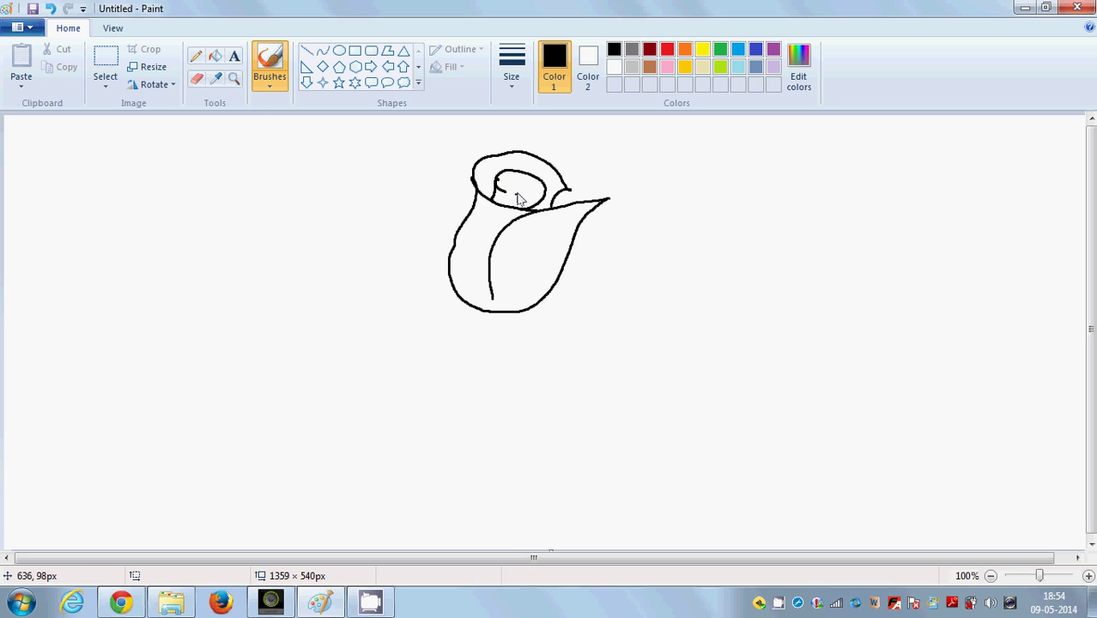
mouse_move(513, 186)
left_mouse_down()
mouse_move(526, 201)
mouse_move(519, 211)
mouse_move(505, 202)
mouse_move(524, 197)
left_mouse_up()
Step: Draw the outer petals around the bud: a pointed one on its left, one behind the rim and two on its right
mouse_move(467, 222)
left_mouse_down()
mouse_move(420, 173)
mouse_move(413, 283)
mouse_move(448, 319)
mouse_move(483, 321)
mouse_move(490, 299)
left_mouse_up()
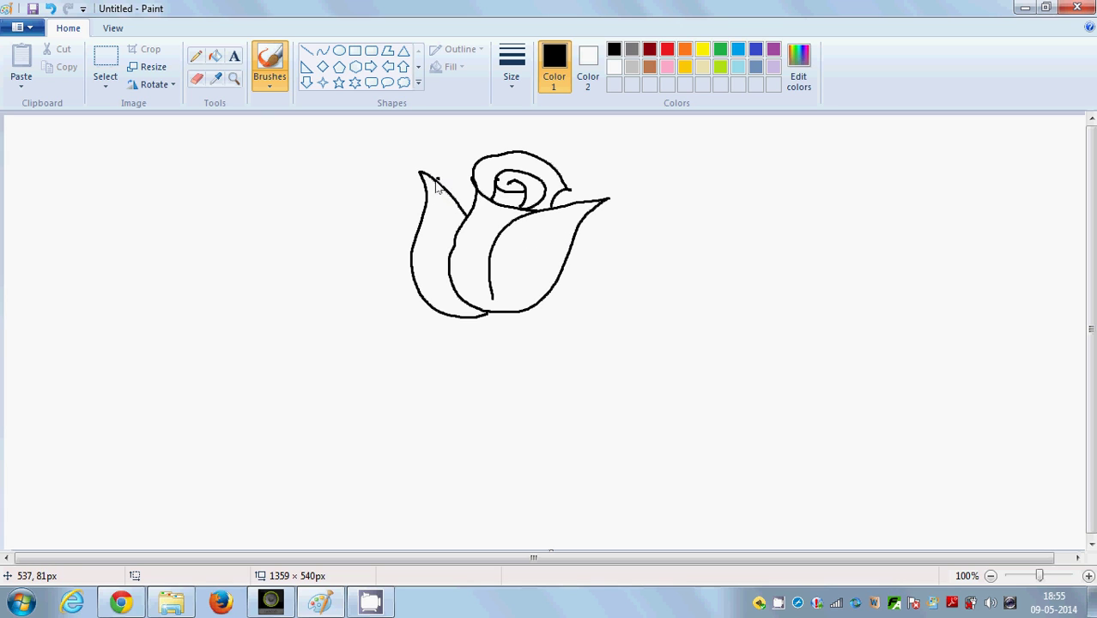
mouse_move(437, 183)
left_mouse_down()
mouse_move(464, 148)
mouse_move(515, 139)
mouse_move(537, 149)
left_mouse_up()
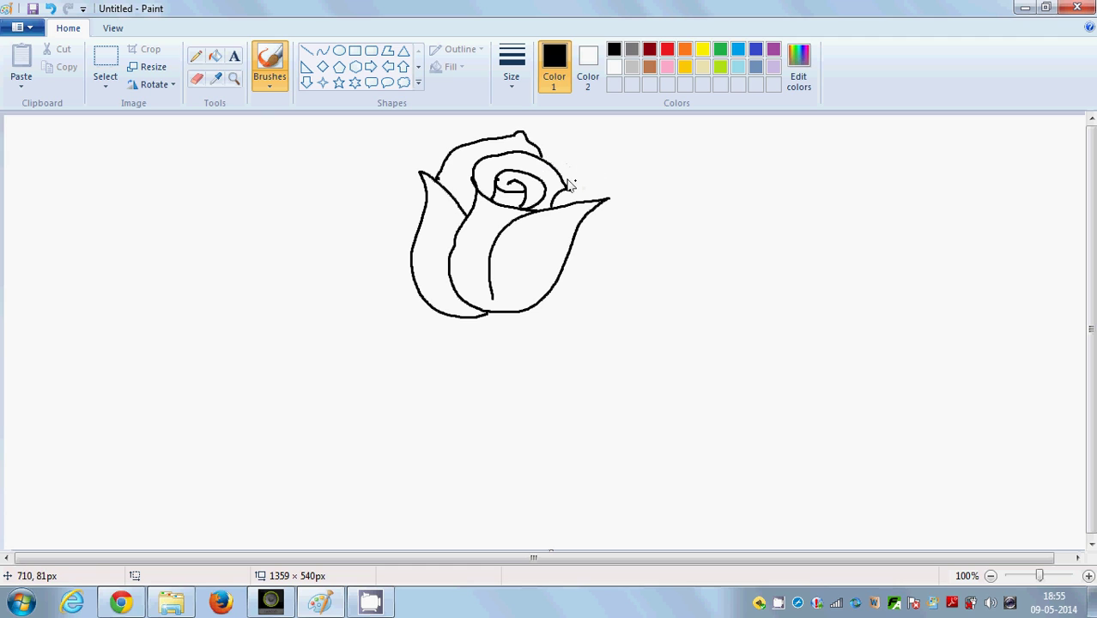
left_click_drag(544, 158, 587, 201)
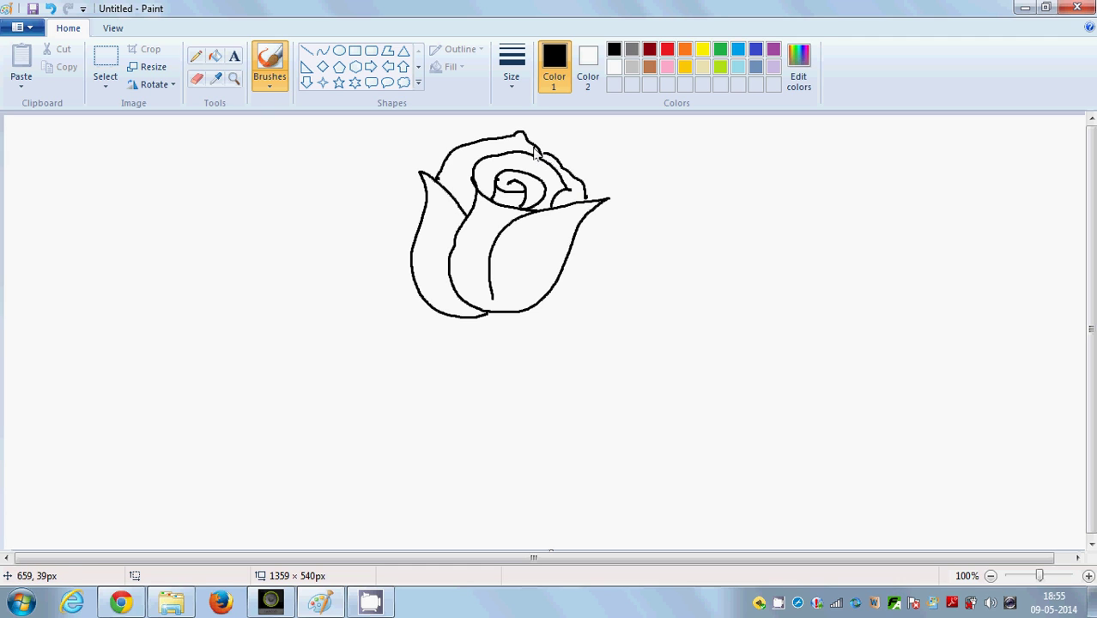
mouse_move(534, 151)
left_mouse_down()
mouse_move(573, 152)
mouse_move(601, 196)
left_mouse_up()
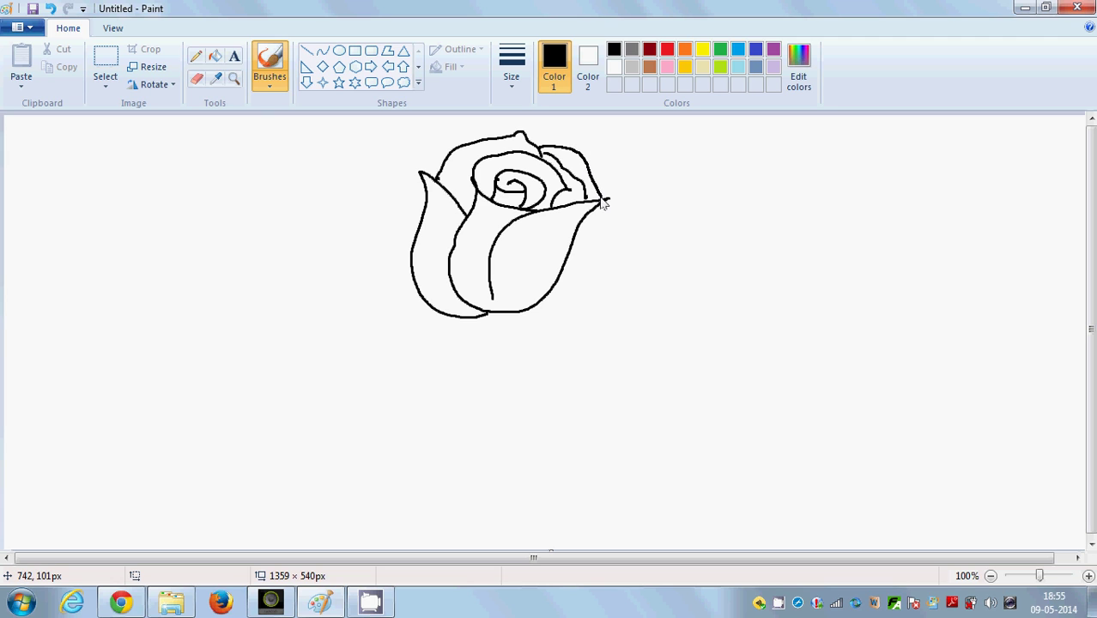
Step: Thicken the upper and outer edges of the right front petal with extra black strokes
mouse_move(539, 213)
left_mouse_down()
mouse_move(619, 199)
mouse_move(604, 205)
left_mouse_up()
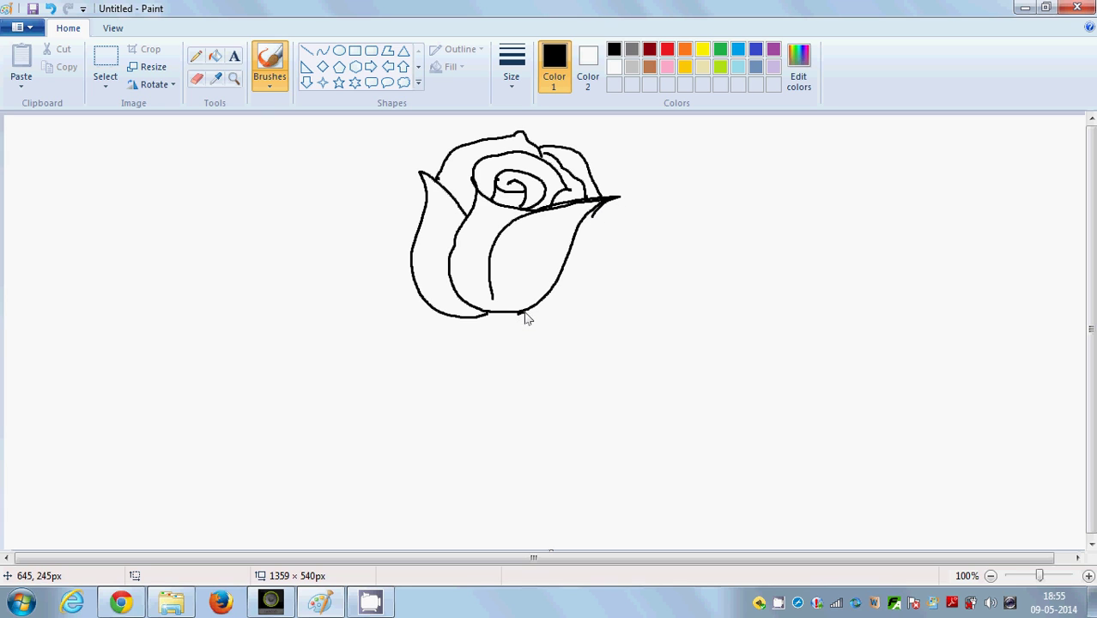
left_click_drag(525, 316, 566, 271)
left_click_drag(591, 221, 566, 276)
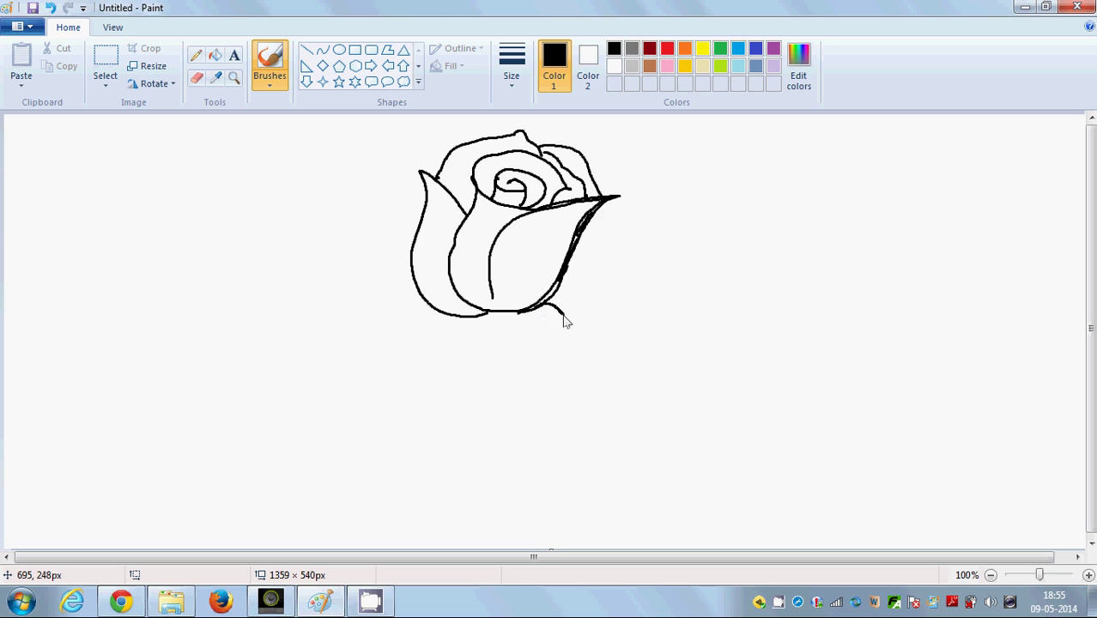
Step: Draw the pointed sepals under the bud, narrowing down to where the stem begins
left_click_drag(571, 333, 545, 321)
mouse_move(461, 327)
left_mouse_down()
mouse_move(446, 324)
mouse_move(481, 339)
mouse_move(480, 362)
left_mouse_up()
left_click_drag(543, 320, 503, 368)
Step: Draw a curved double-line stem below the sepals and a serrated leaf with a midrib on its right side
mouse_move(481, 358)
left_mouse_down()
mouse_move(480, 413)
mouse_move(449, 466)
left_mouse_up()
left_click_drag(400, 532, 392, 541)
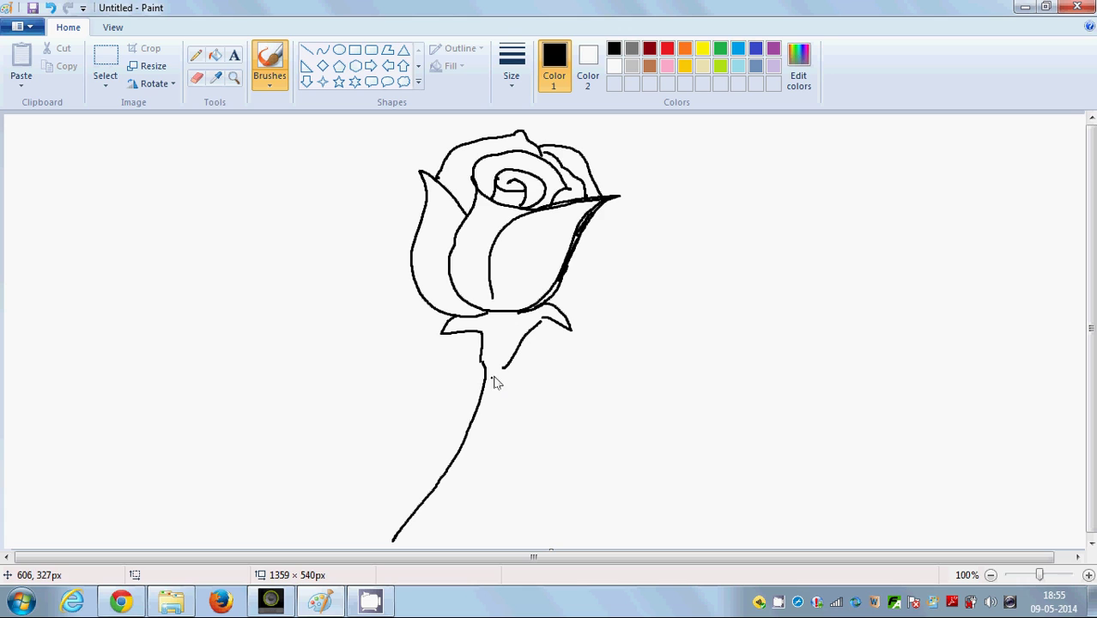
left_click_drag(499, 372, 475, 446)
mouse_move(424, 519)
left_mouse_down()
mouse_move(407, 547)
mouse_move(392, 542)
left_mouse_up()
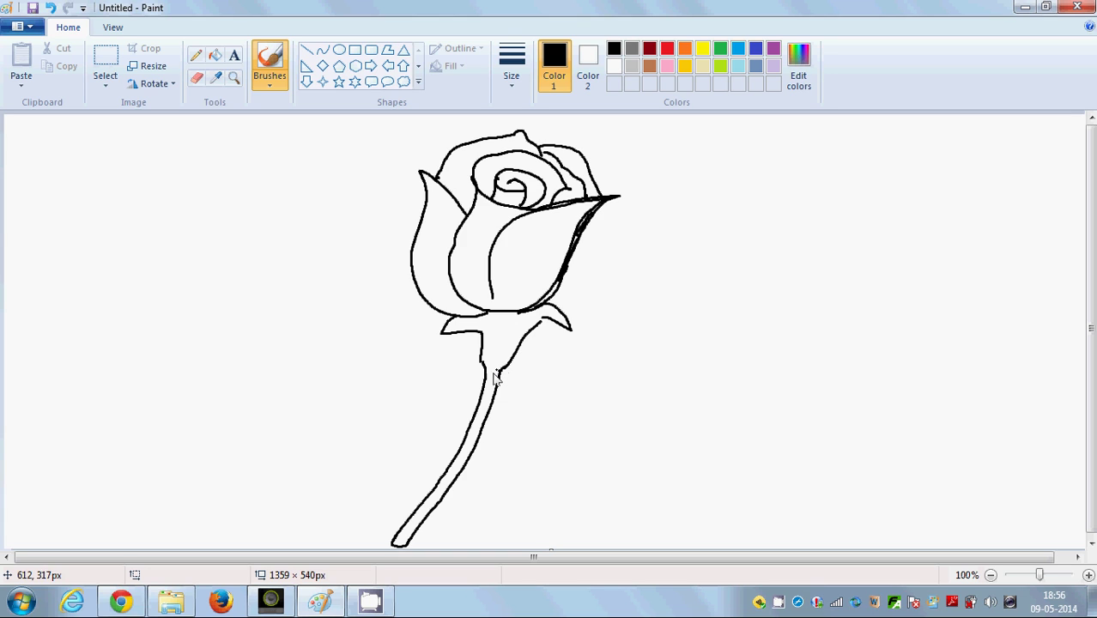
mouse_move(460, 474)
left_mouse_down()
mouse_move(529, 448)
mouse_move(488, 440)
mouse_move(519, 434)
mouse_move(562, 442)
mouse_move(571, 459)
left_mouse_up()
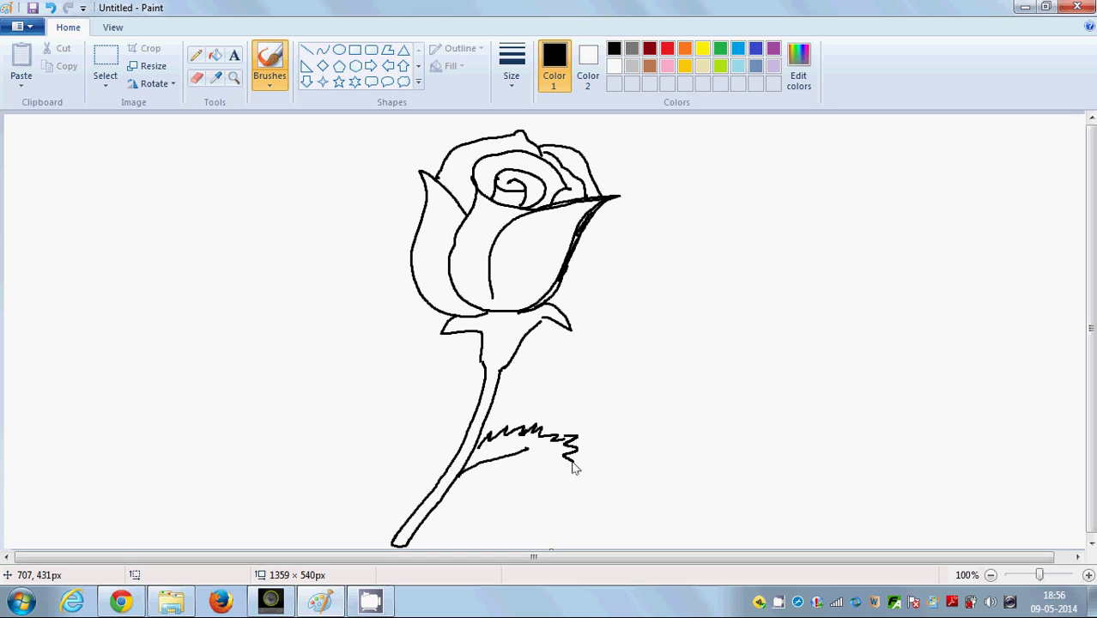
mouse_move(479, 475)
left_mouse_down()
mouse_move(504, 489)
mouse_move(566, 464)
left_mouse_up()
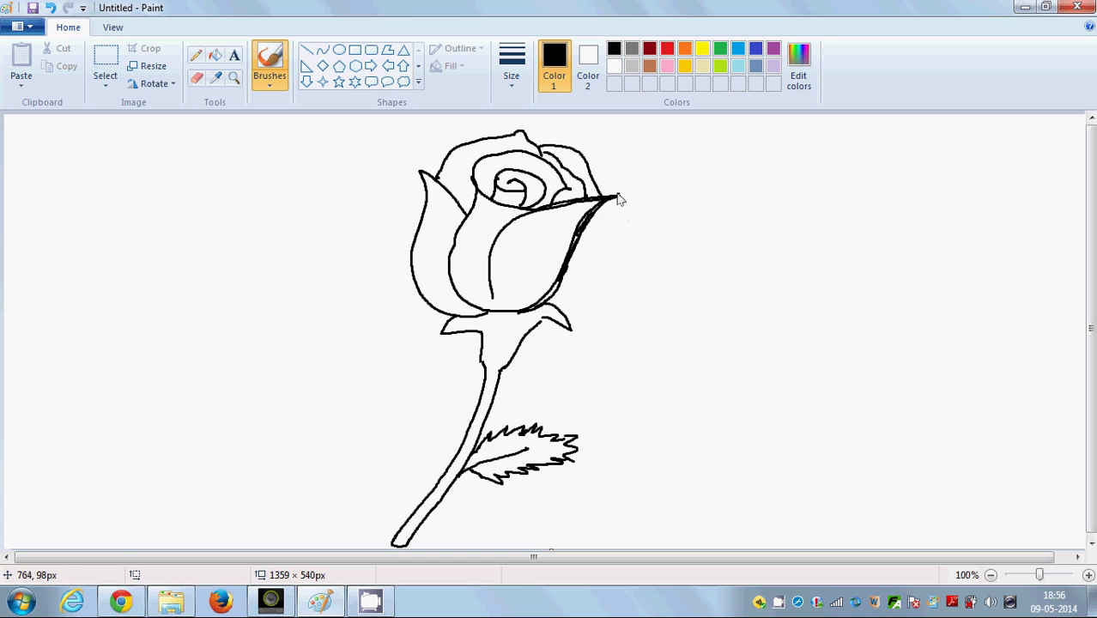
Step: Add a rounded folded petal on the bud's right side and short detail lines on the left petal and around the rim
mouse_move(598, 193)
left_mouse_down()
mouse_move(636, 190)
mouse_move(640, 205)
mouse_move(605, 227)
mouse_move(556, 307)
left_mouse_up()
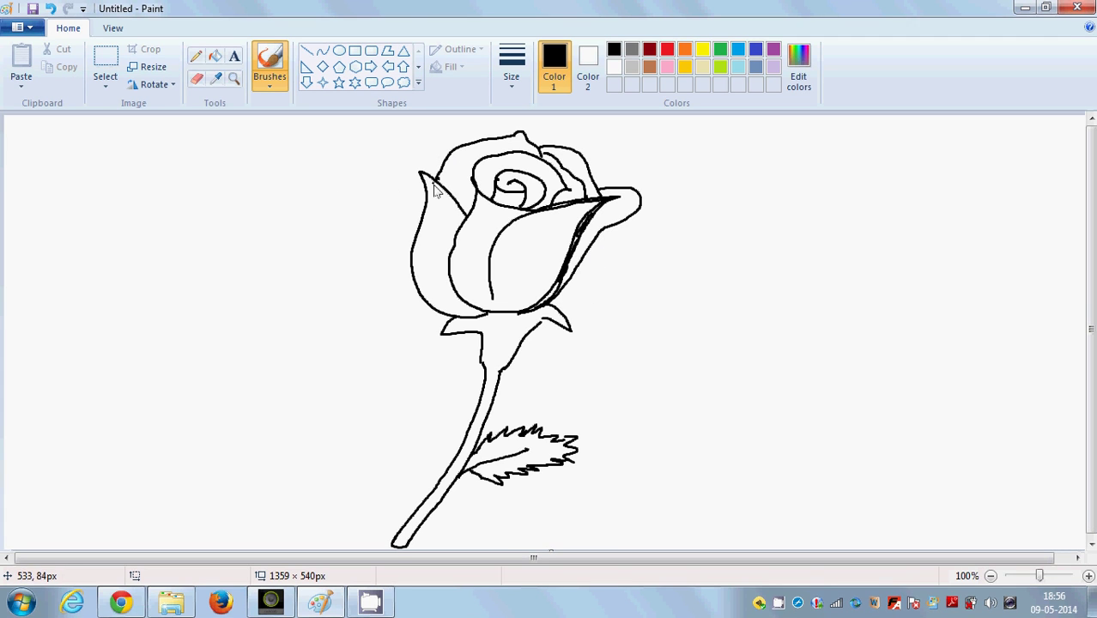
mouse_move(428, 180)
left_mouse_down()
mouse_move(468, 240)
mouse_move(429, 195)
mouse_move(444, 179)
left_mouse_up()
left_click_drag(476, 160, 468, 209)
left_click_drag(489, 157, 522, 149)
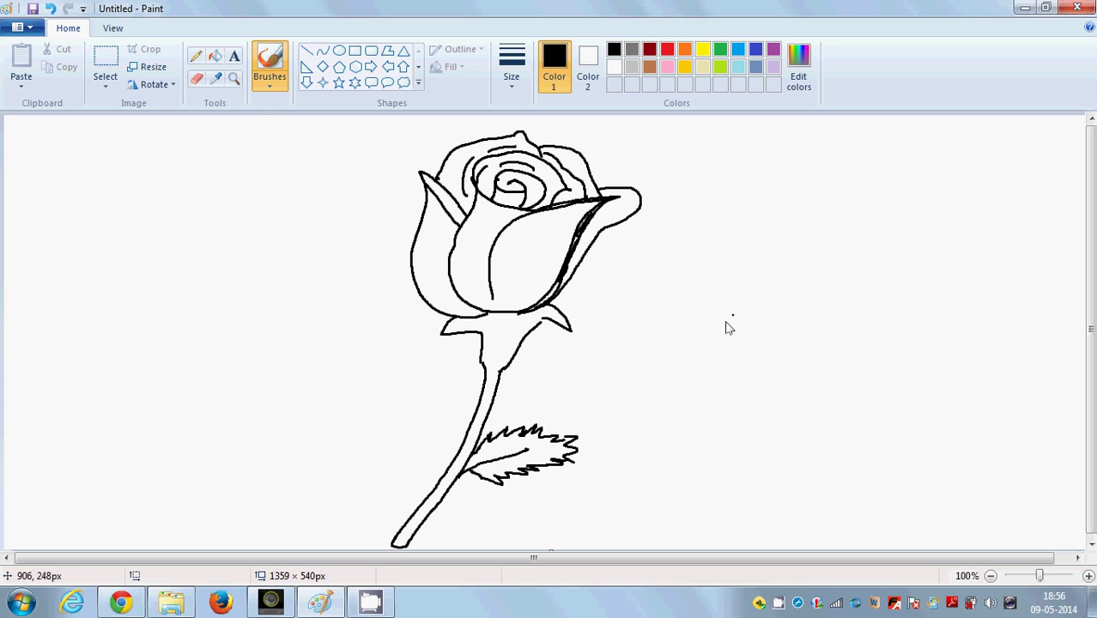
Step: Write the word ROSE freehand in black to the right of the flower
mouse_move(759, 253)
left_mouse_down()
mouse_move(759, 337)
mouse_move(774, 295)
mouse_move(824, 344)
left_mouse_up()
mouse_move(836, 266)
left_mouse_down()
mouse_move(832, 306)
mouse_move(863, 283)
left_mouse_up()
left_click_drag(884, 260, 865, 314)
mouse_move(916, 268)
left_mouse_down()
mouse_move(913, 304)
mouse_move(943, 297)
left_mouse_up()
left_click_drag(910, 277, 966, 249)
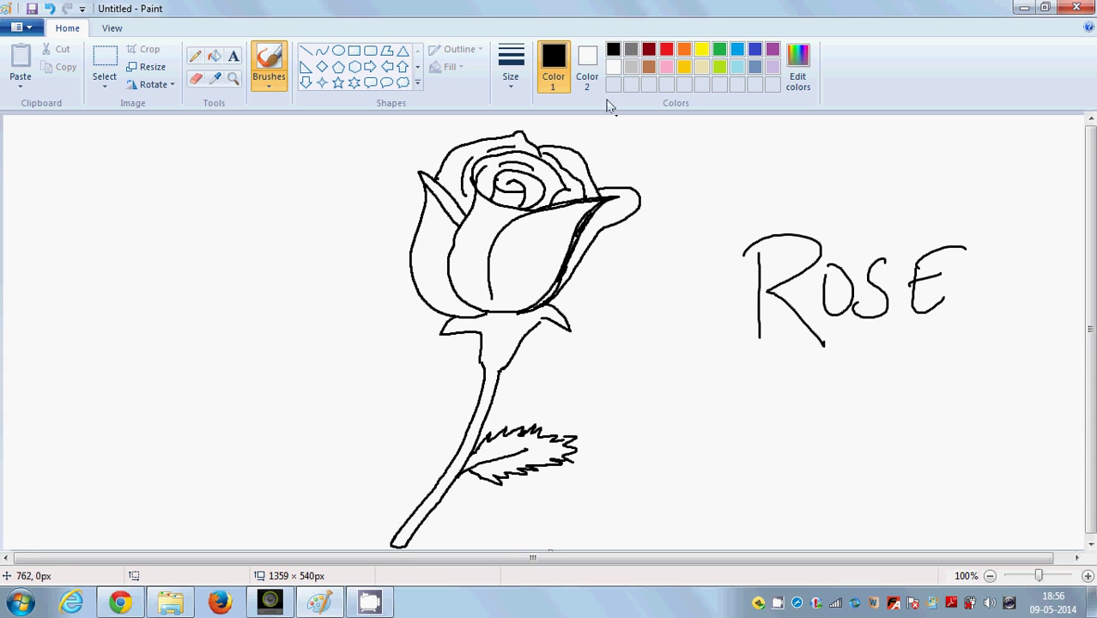
Step: Fill the front, left and back petals and the centre spiral with red, undoing the fill that recolours the outline
left_click(668, 50)
left_click(214, 55)
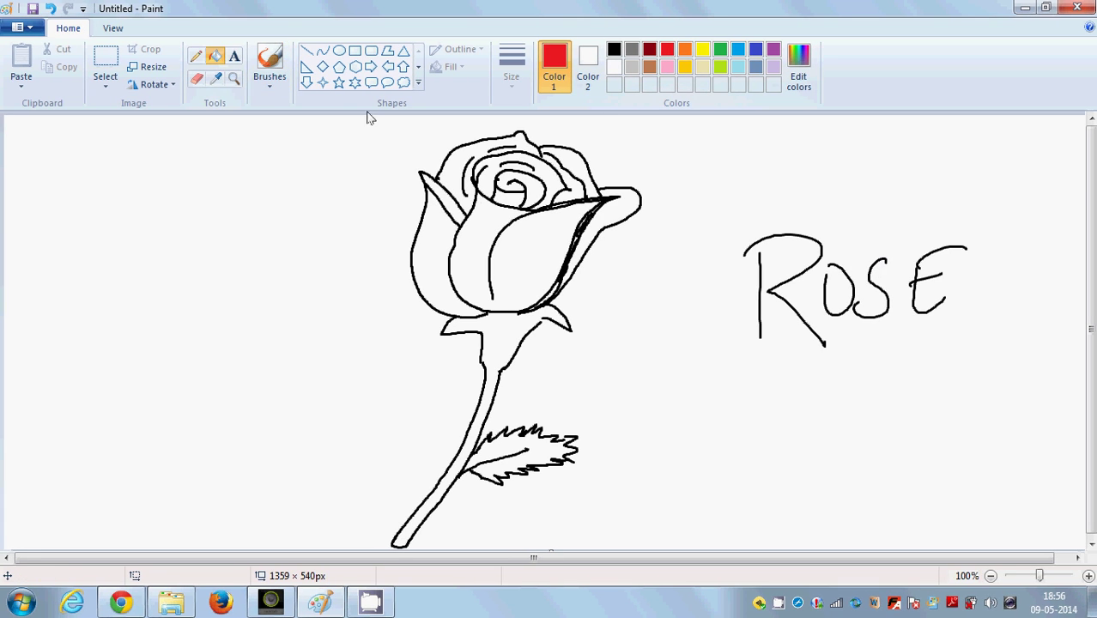
left_click(477, 215)
left_click(431, 240)
left_click(455, 159)
left_click(520, 190)
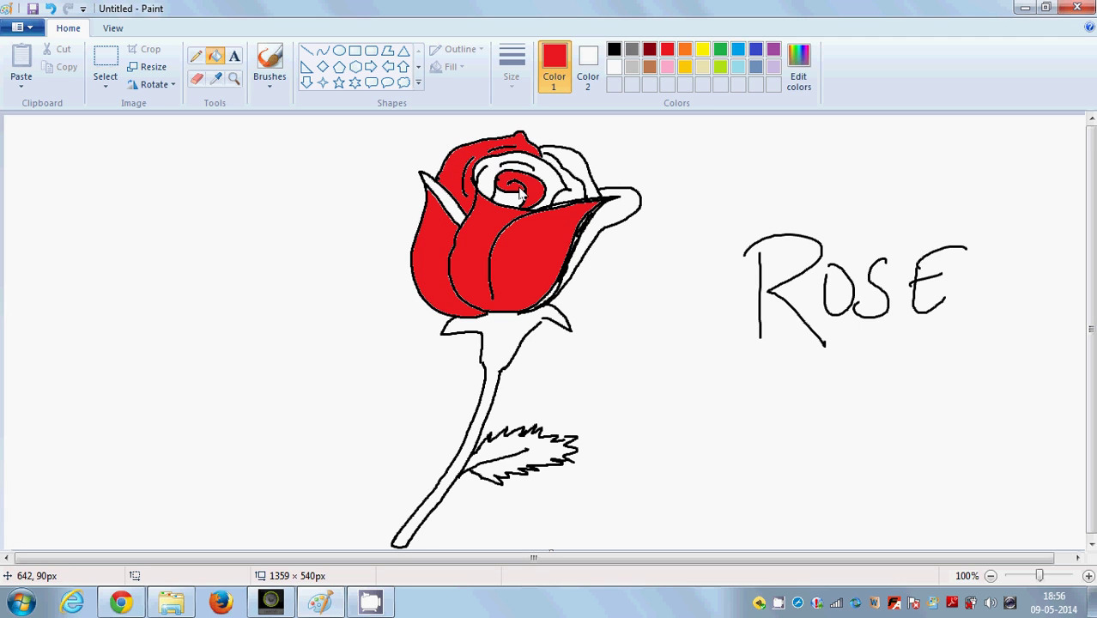
left_click(508, 176)
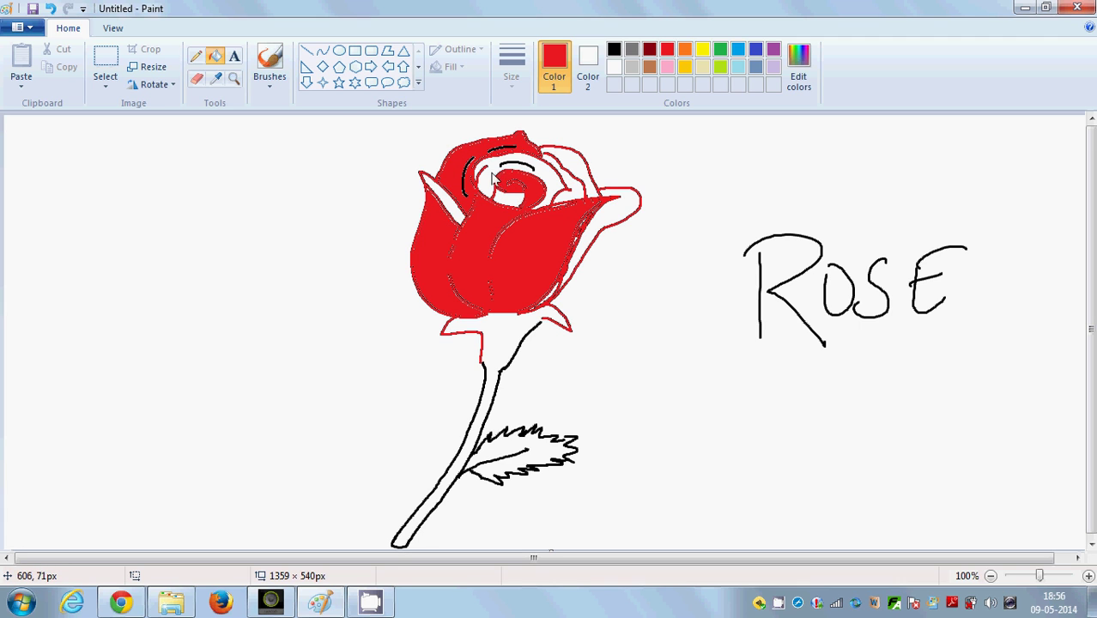
left_click(50, 9)
Step: Fill the remaining white petal areas red: the inner rim, lower centre, left petal fold and right outer petals
left_click(489, 171)
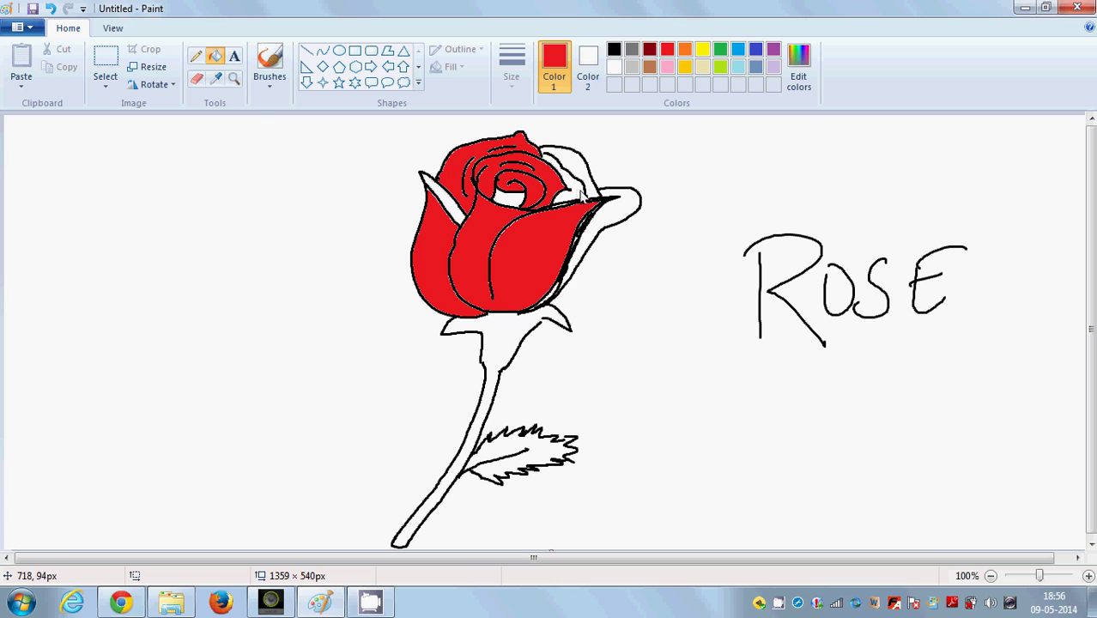
left_click(580, 194)
left_click(513, 201)
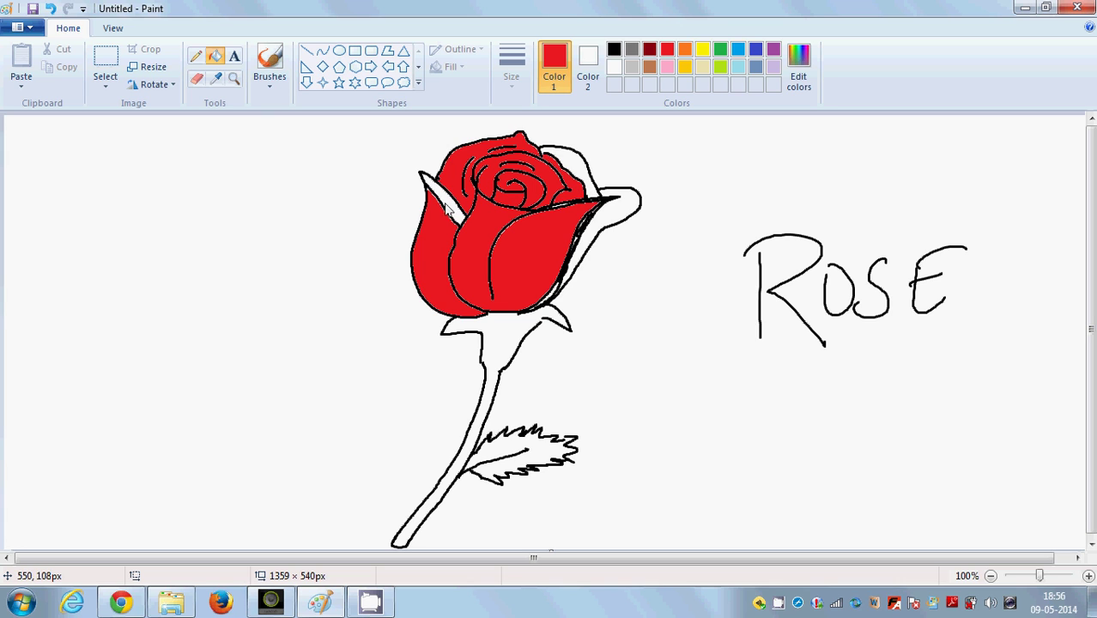
left_click(445, 203)
left_click(573, 171)
left_click(622, 212)
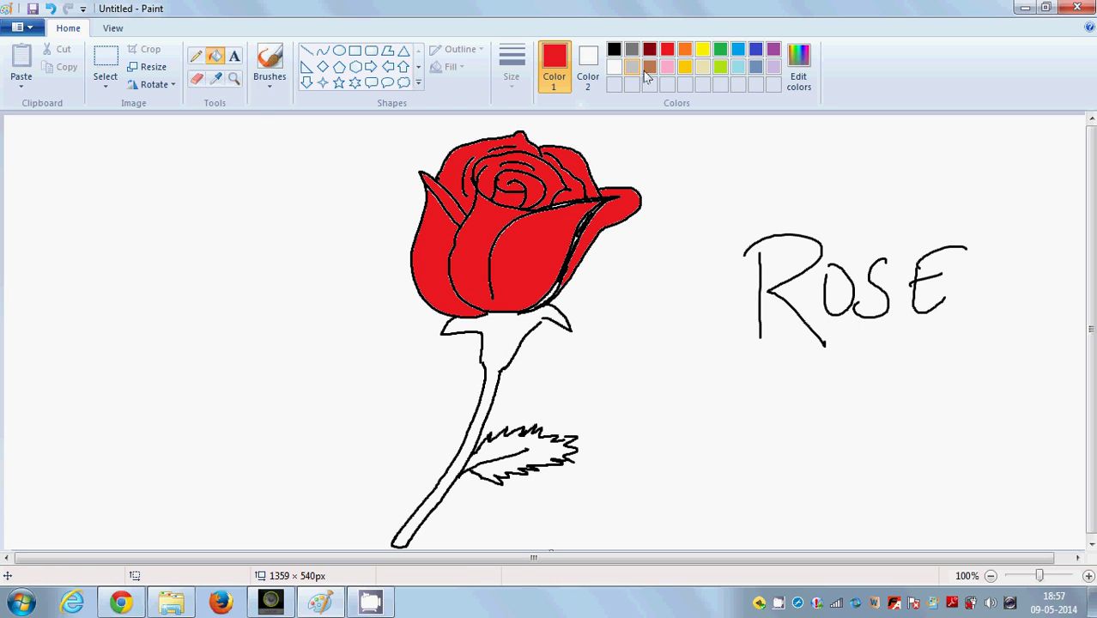
left_click(720, 52)
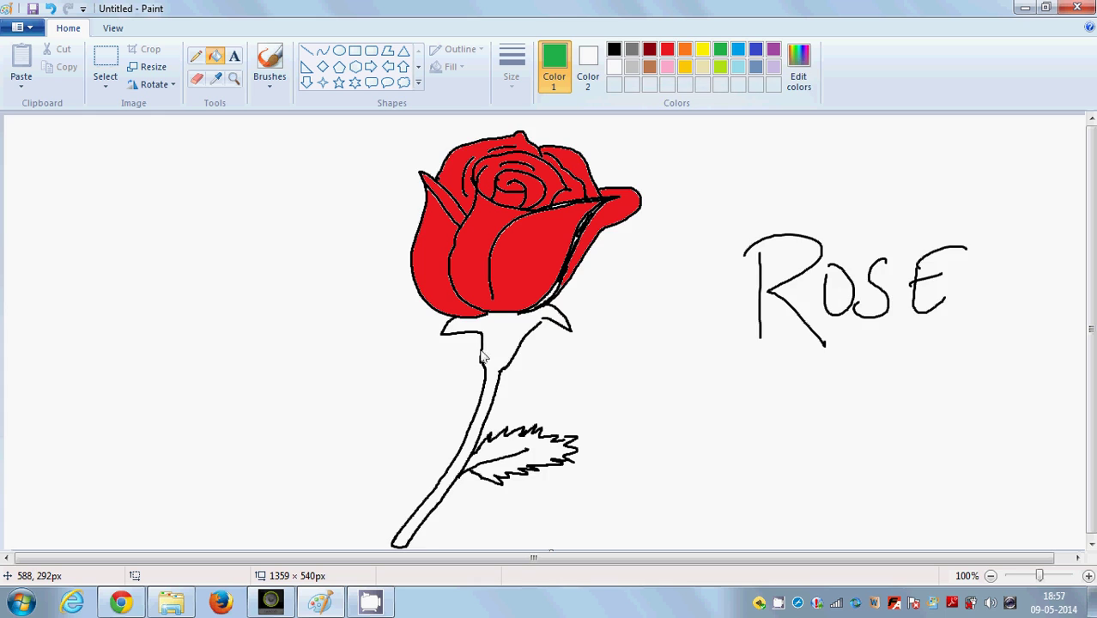
left_click(543, 381)
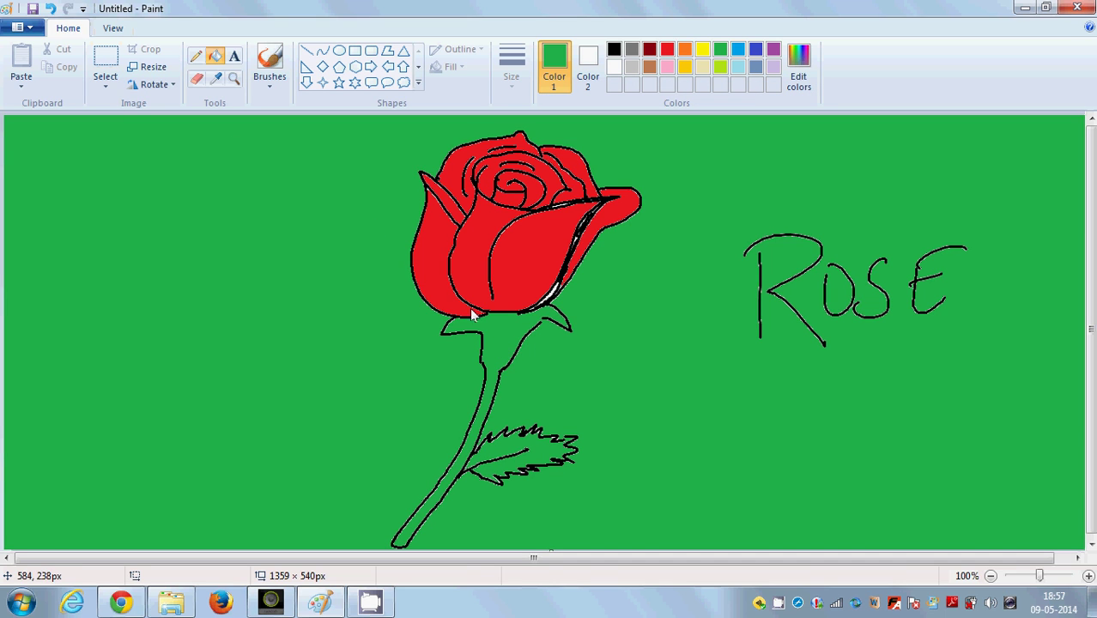
left_click(51, 11)
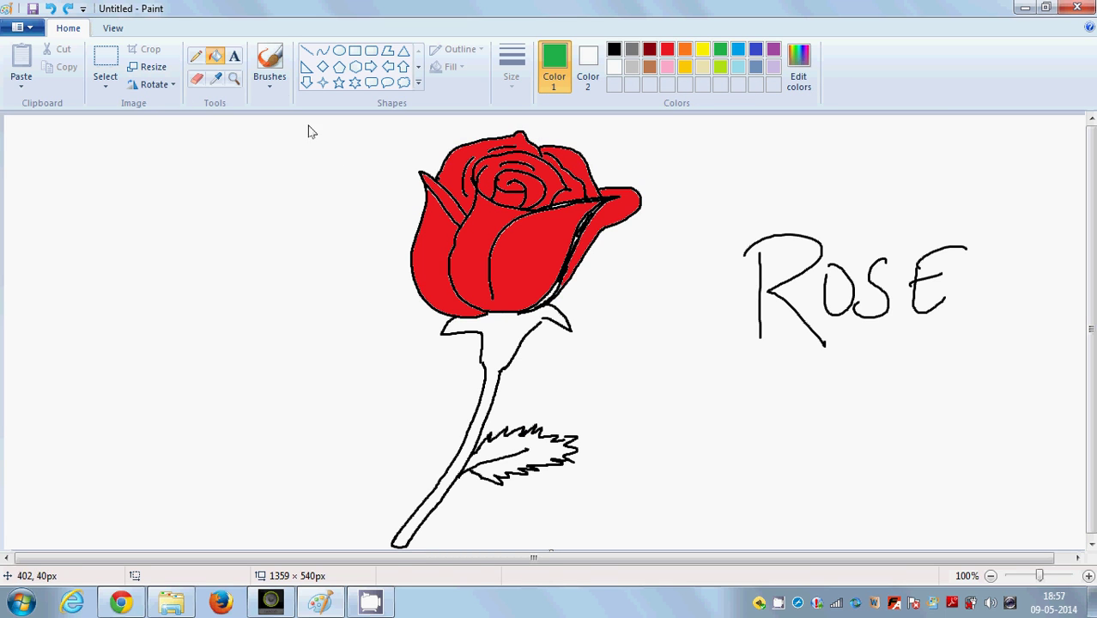
Step: Close the gaps in the outline at the right sepal and the leaf base with the black brush
left_click(270, 62)
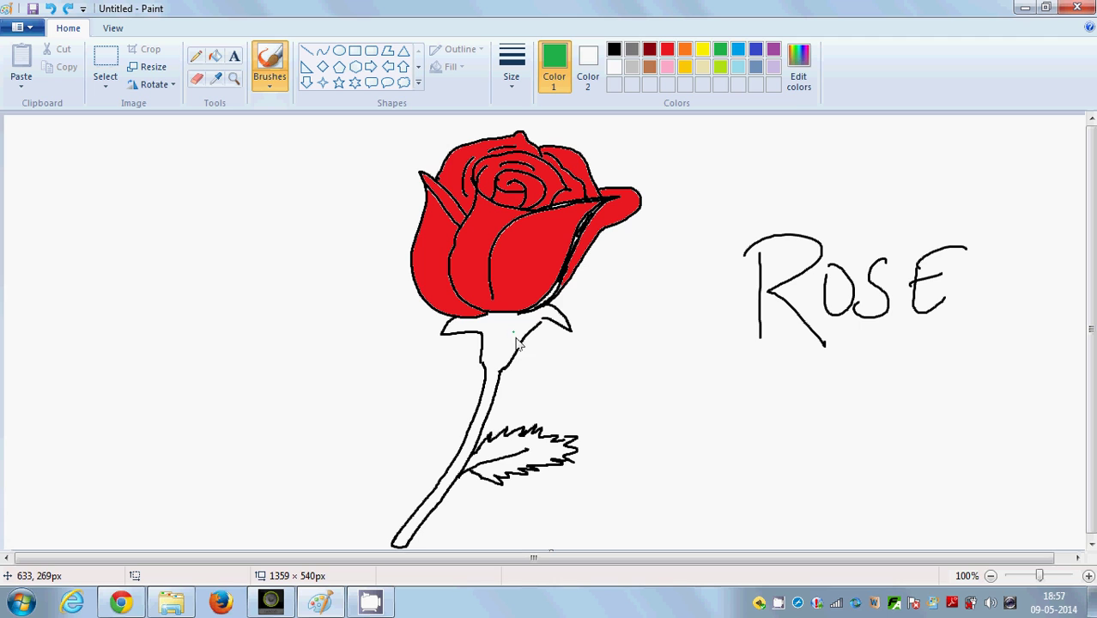
left_click(613, 49)
left_click(539, 329)
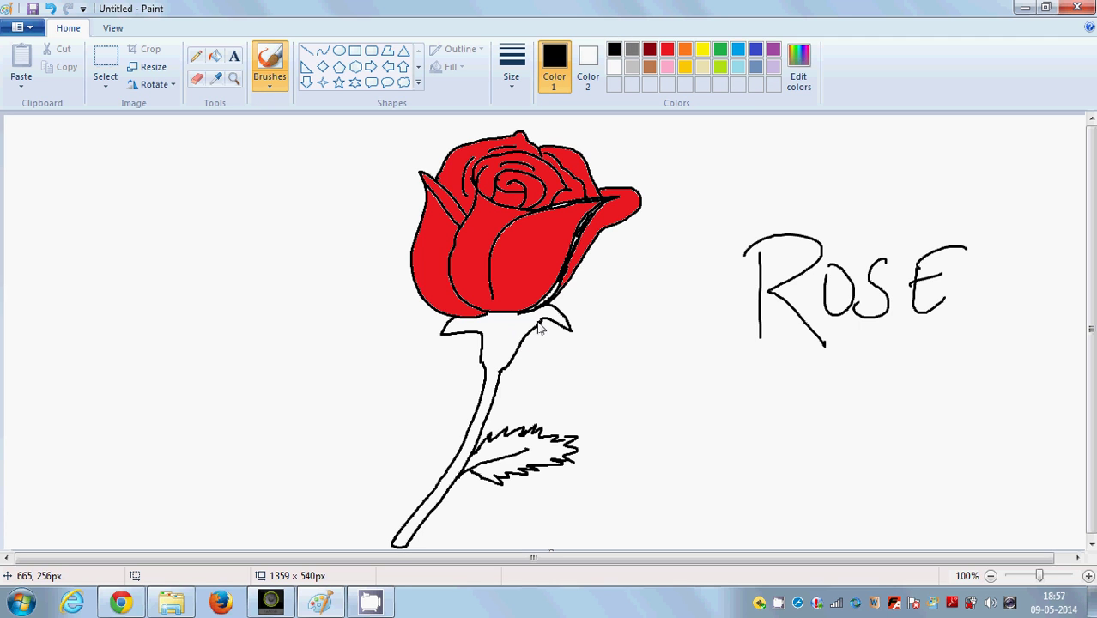
left_click_drag(492, 461, 465, 465)
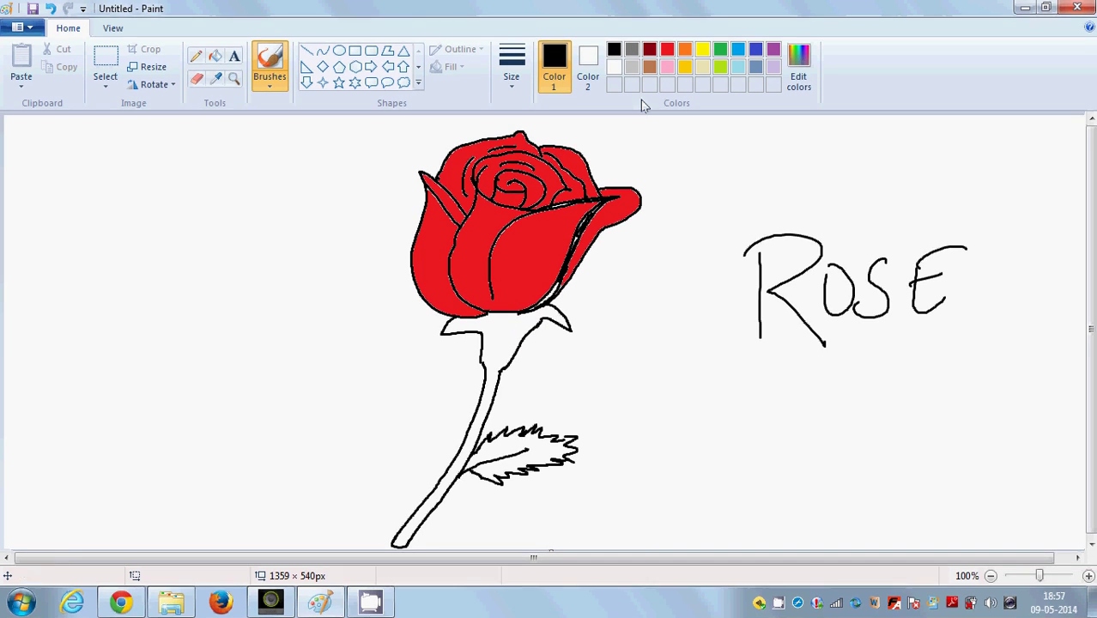
Step: Fill the sepals and stem with green, then try filling the leaf and undo the fill that spills into the background
left_click(720, 51)
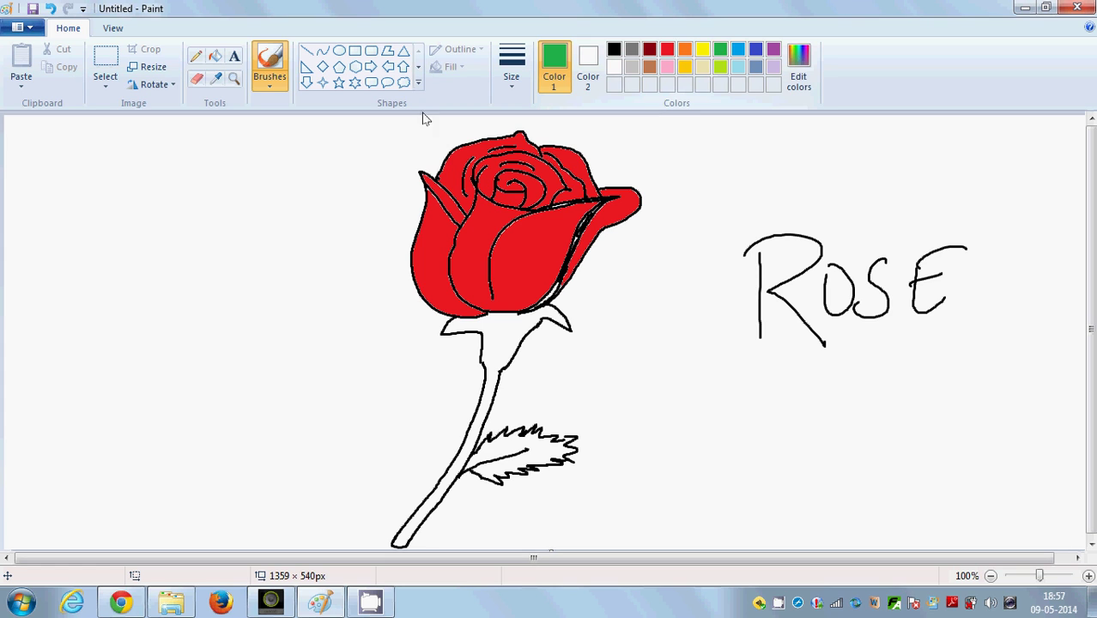
left_click(215, 57)
left_click(497, 352)
left_click(554, 453)
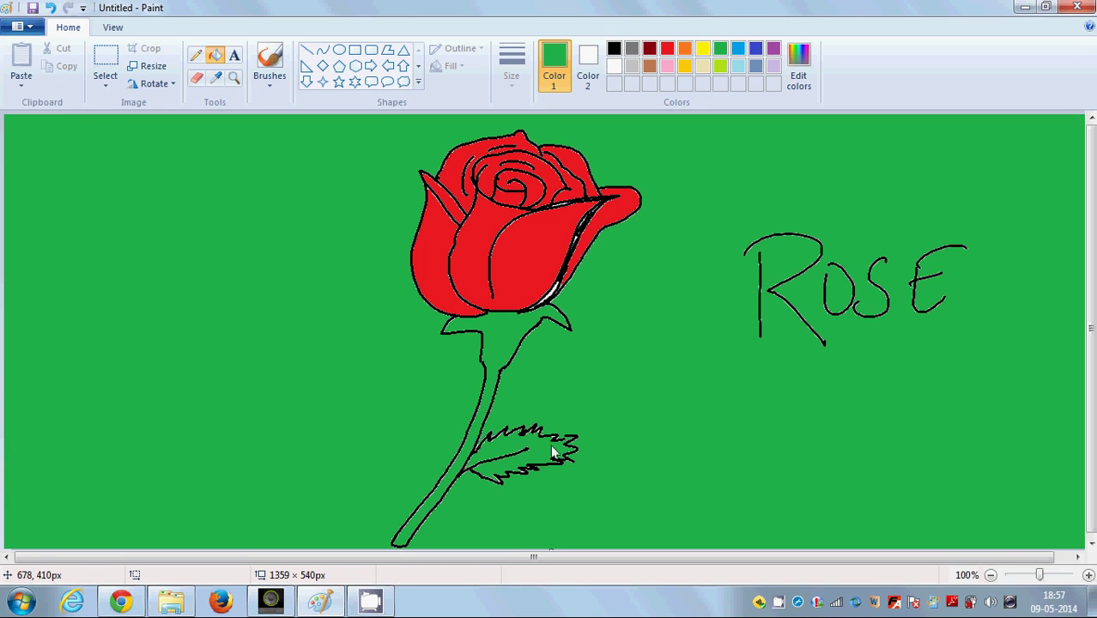
left_click(50, 8)
Step: Close the gap near the leaf's tip with the black brush and undo the stray dot beside the stem
left_click(614, 49)
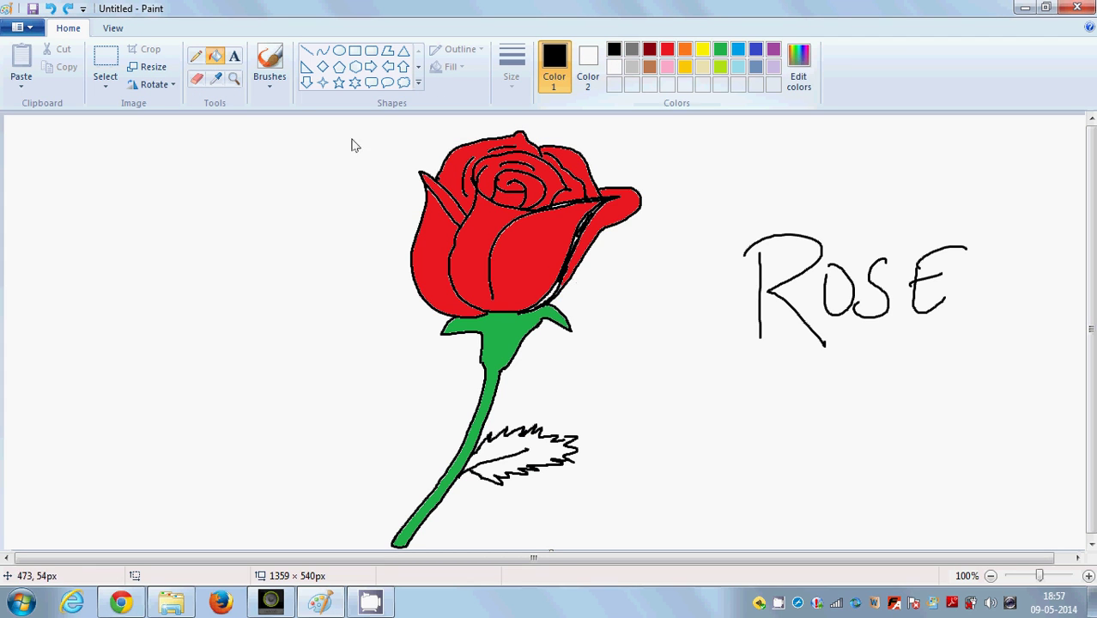
left_click(270, 61)
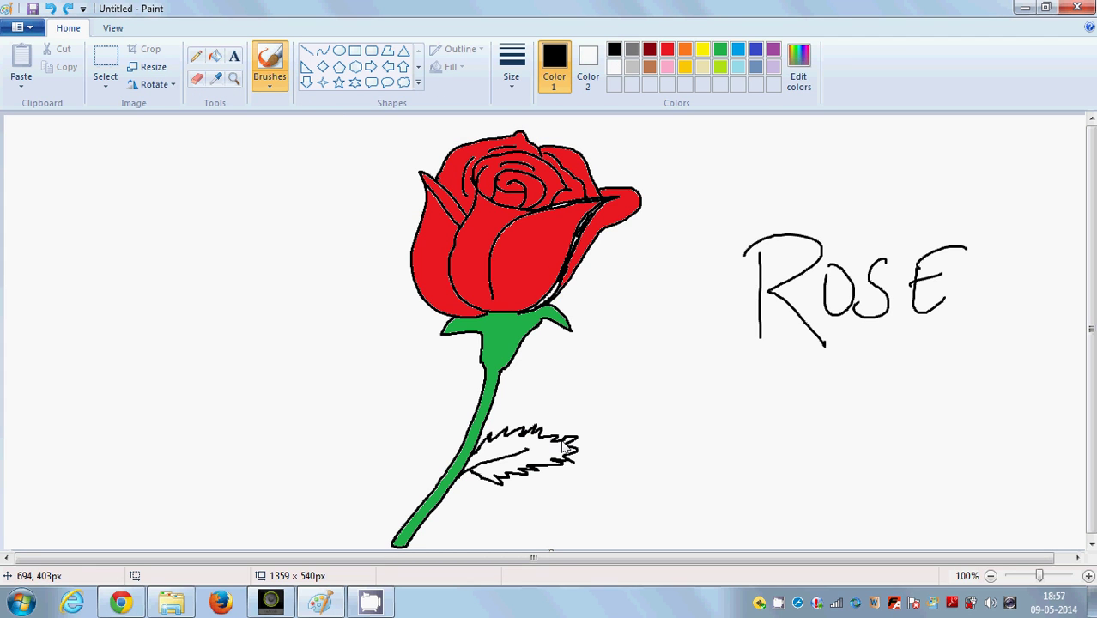
left_click(613, 387)
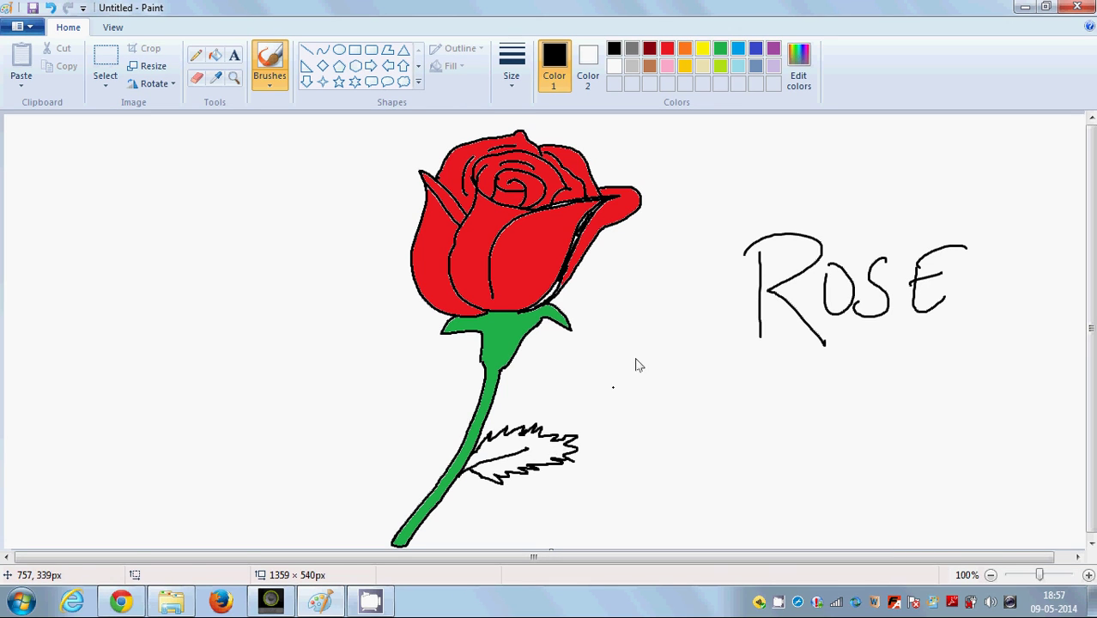
key("ctrl+z")
Step: Fill the serrated leaf with green
left_click(720, 49)
left_click(215, 56)
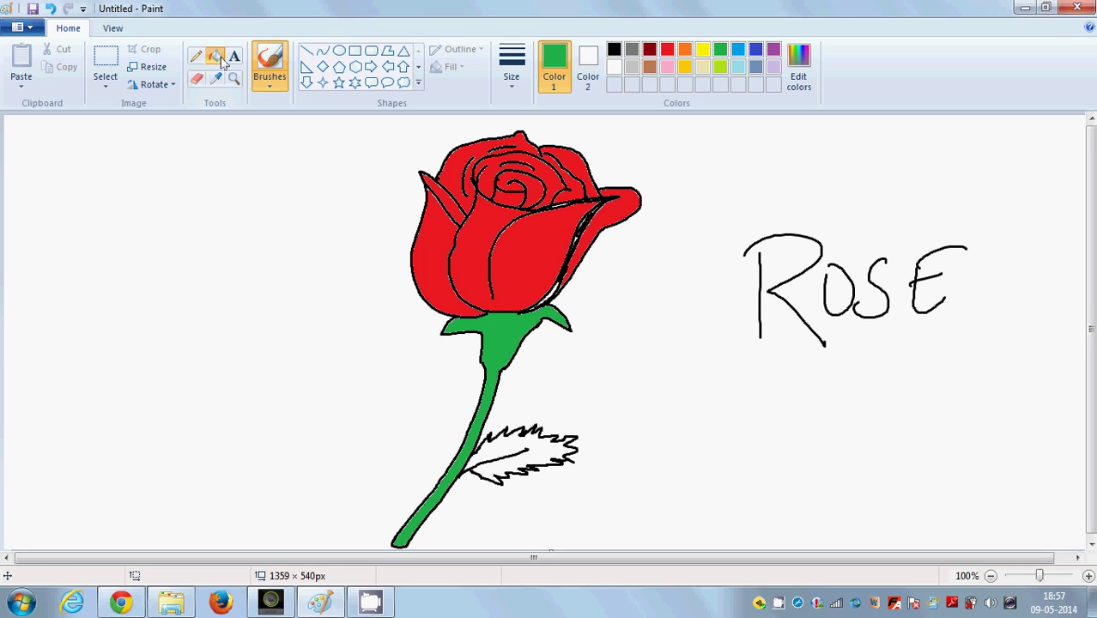
left_click(519, 442)
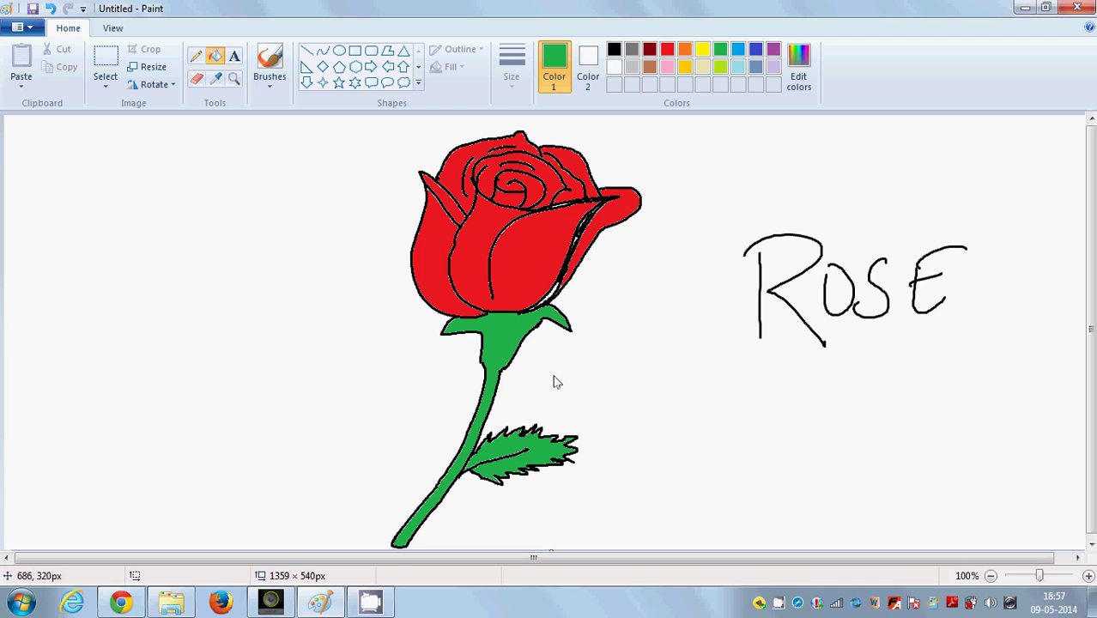